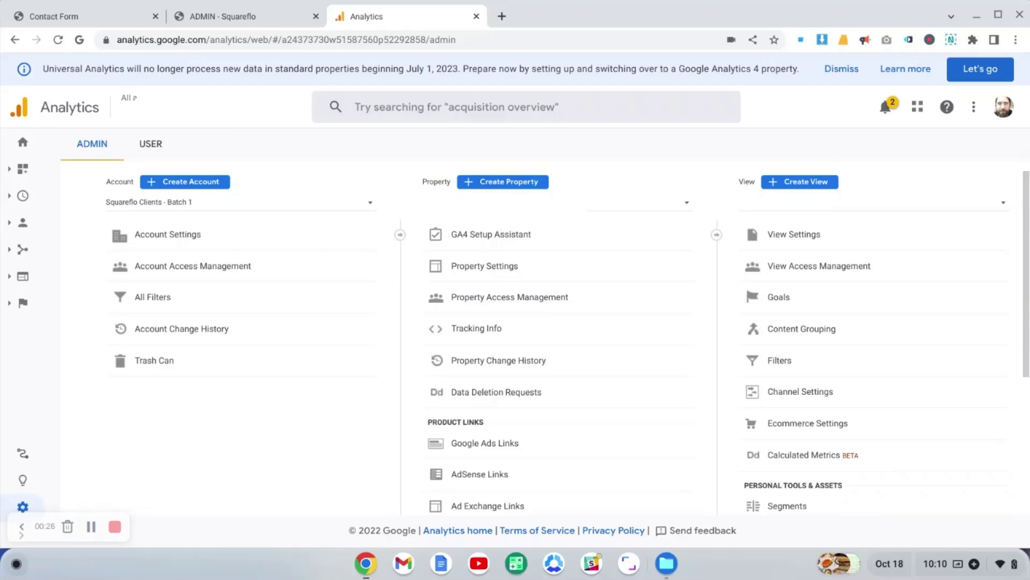
Open the Goals list for this Universal Analytics view.
click(766, 315)
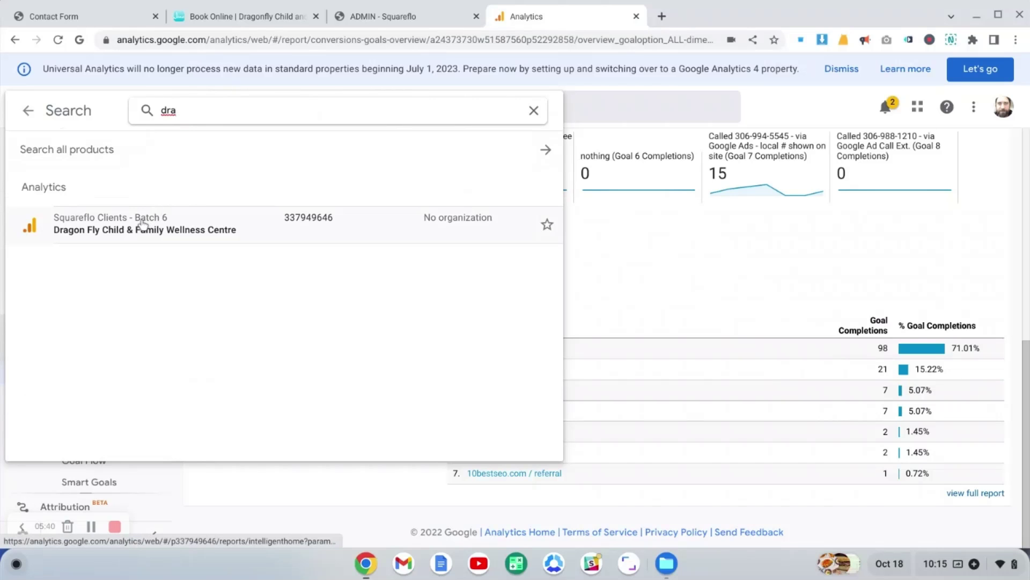
Open the Dragon Fly property's Events configuration and begin creating a custom event.
click(140, 224)
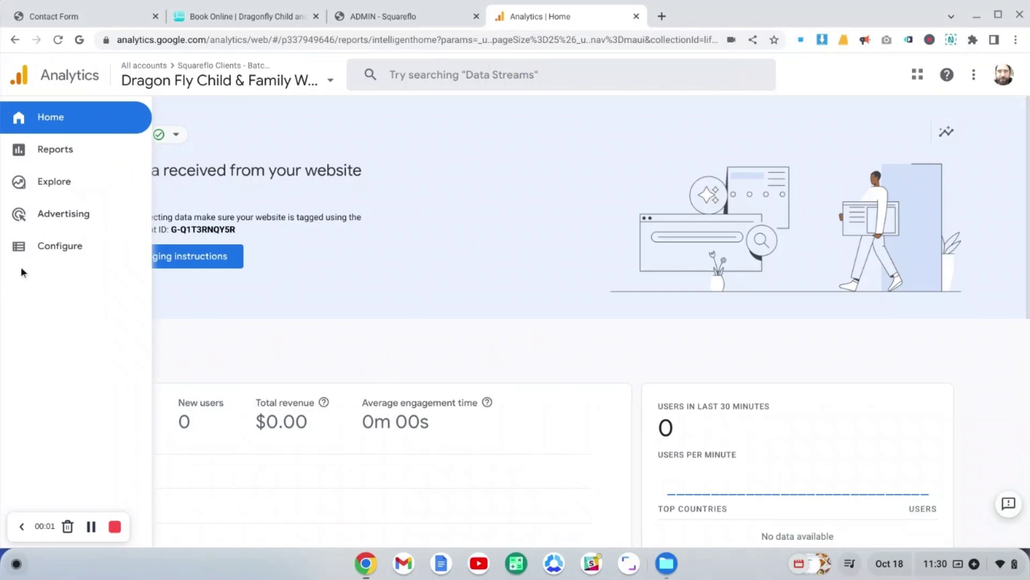
click(30, 253)
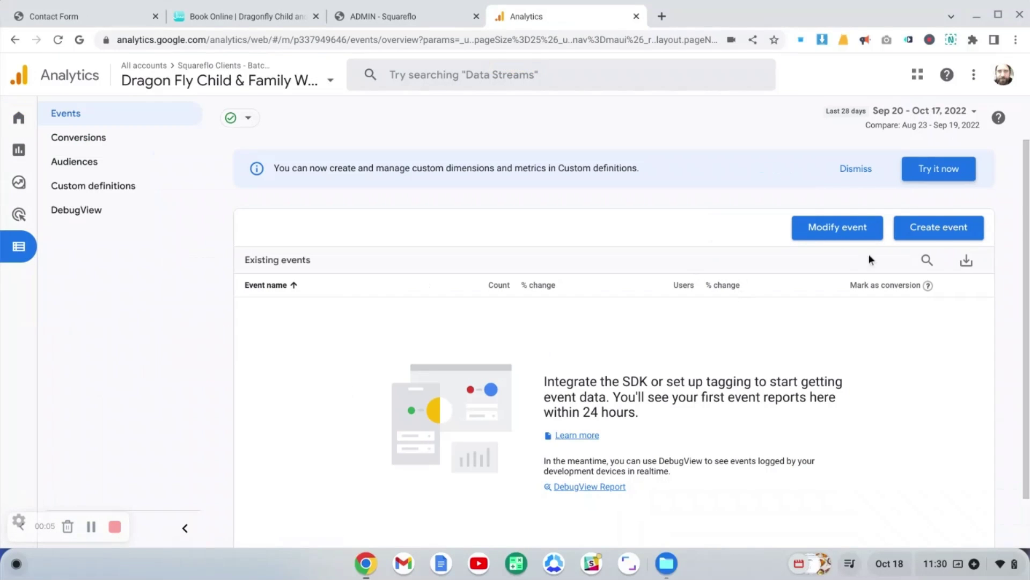
click(927, 225)
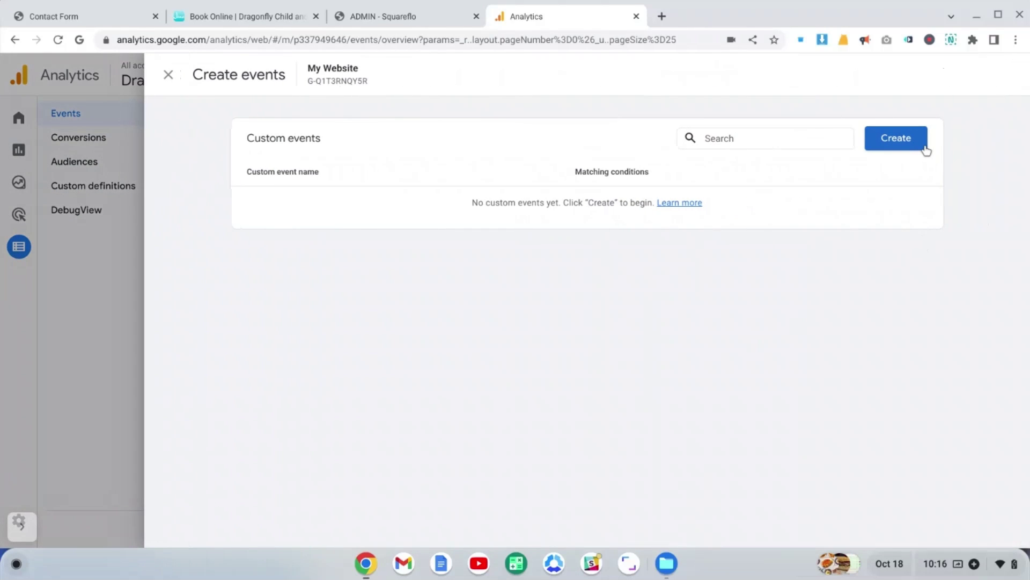
Name the custom event contact_form_success and match event_name equals page_view.
click(925, 149)
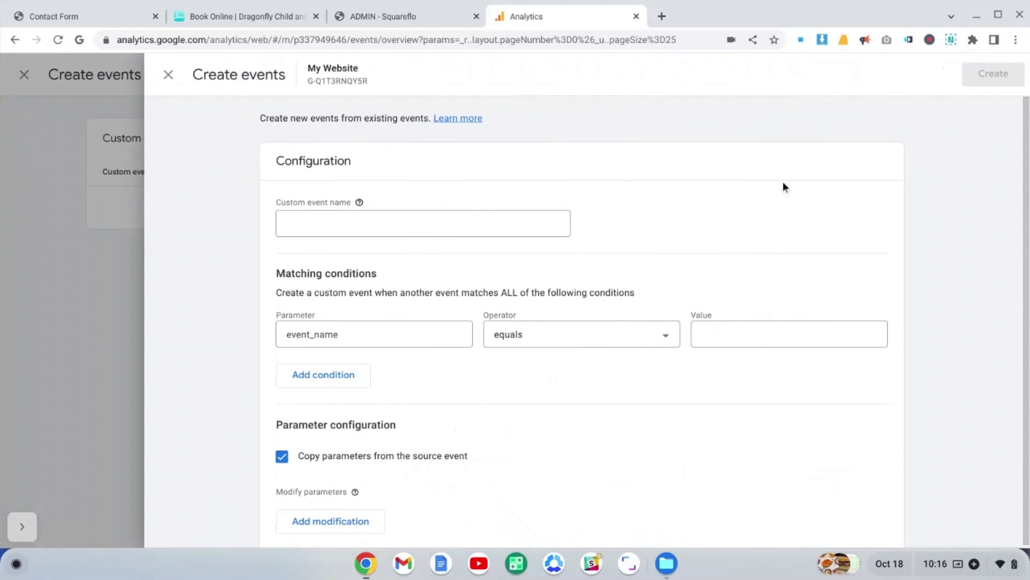
click(461, 220)
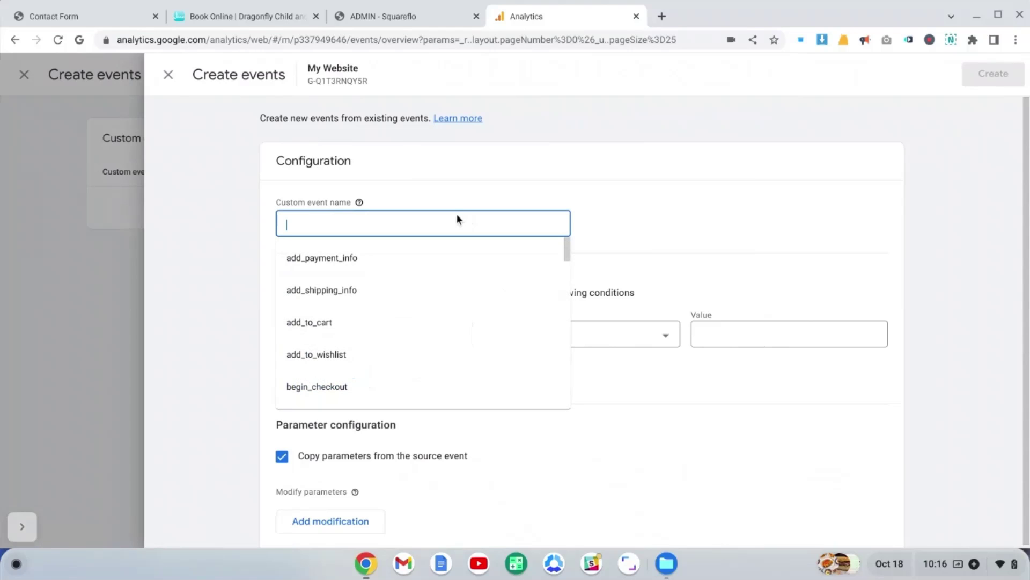
text(cont)
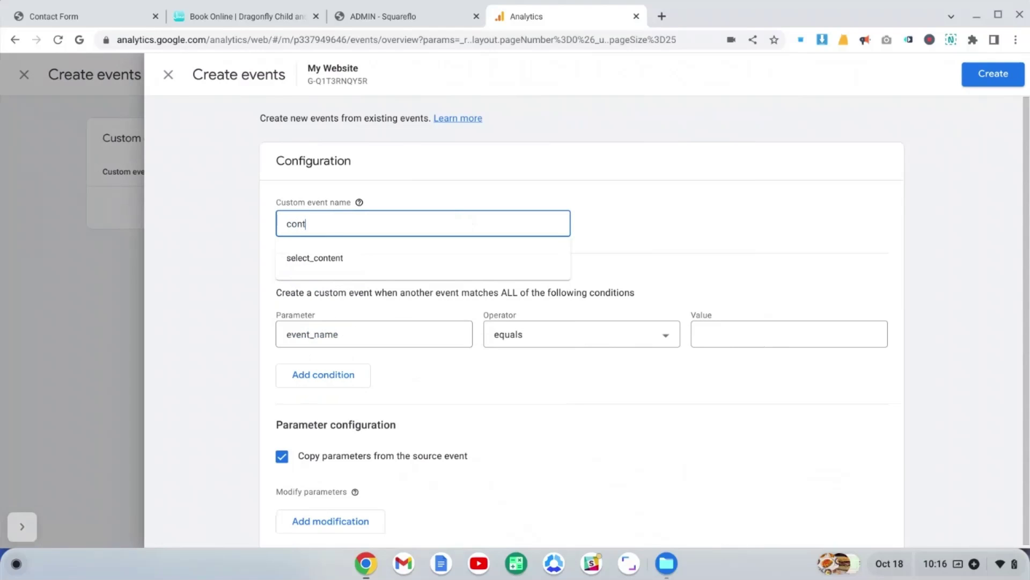
text(act_form)
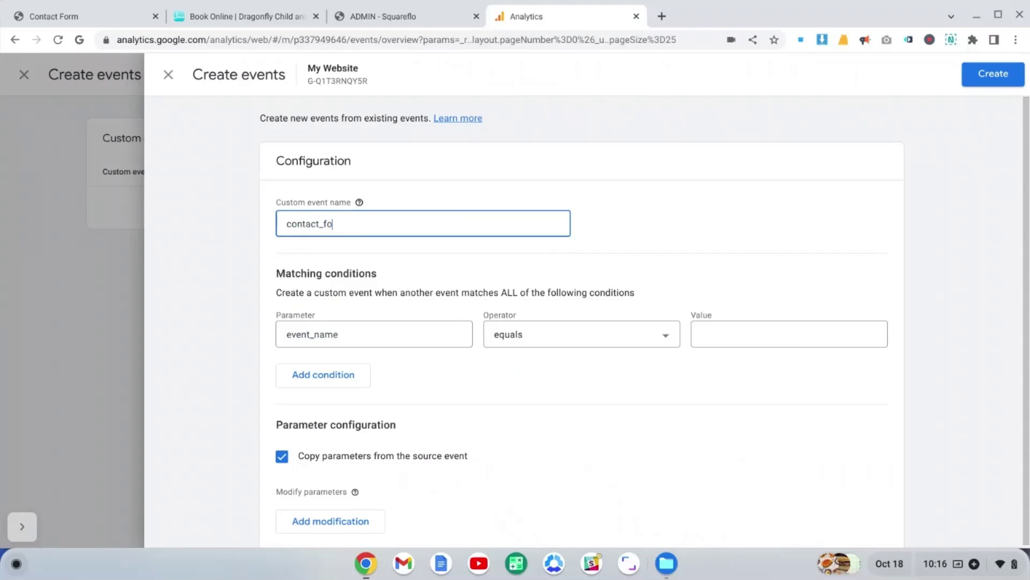
text(_success)
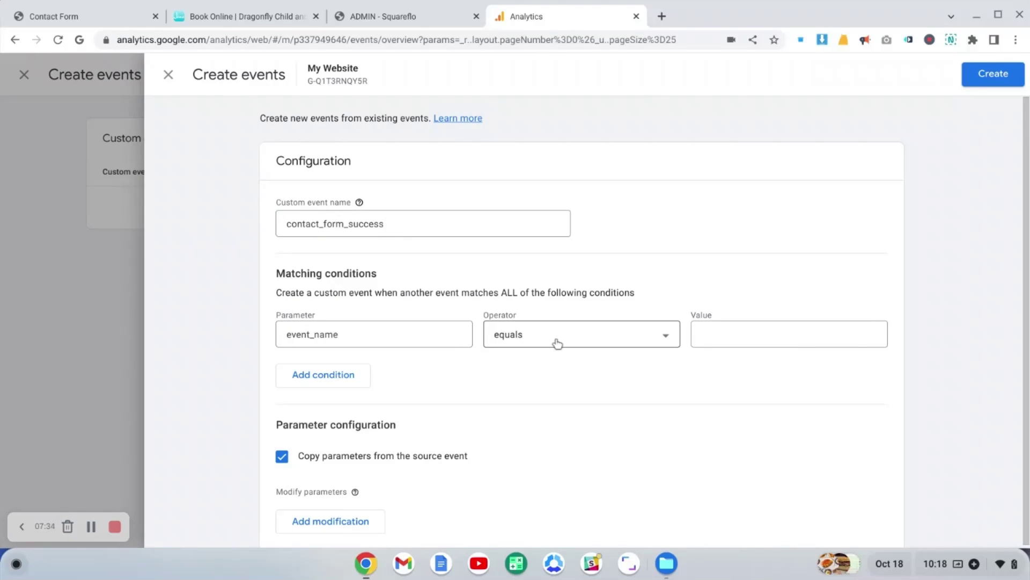
click(707, 342)
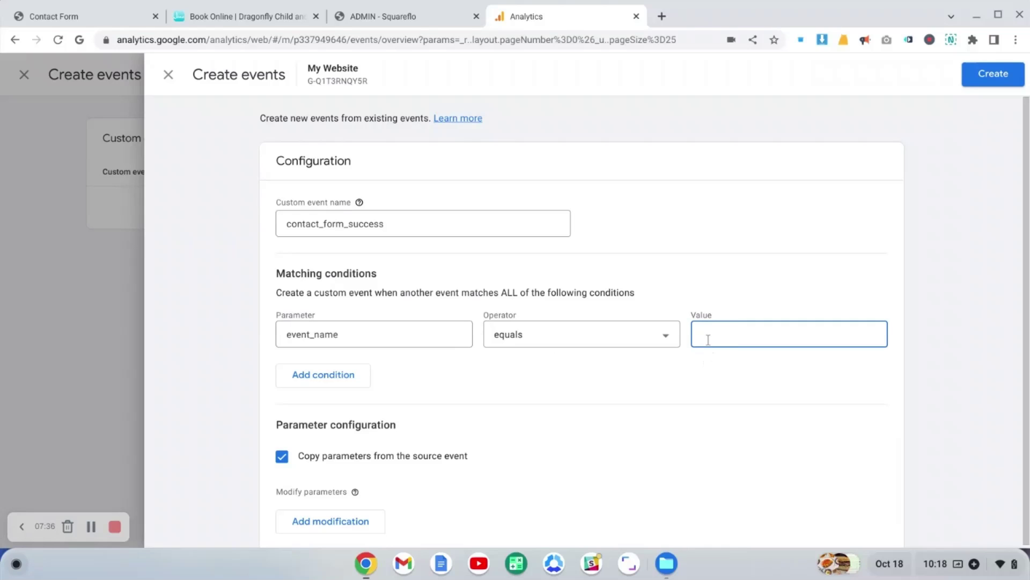
text(page_view)
Add a second condition, page_location contains, and close the Book Online Dragonfly tab.
click(316, 375)
click(306, 377)
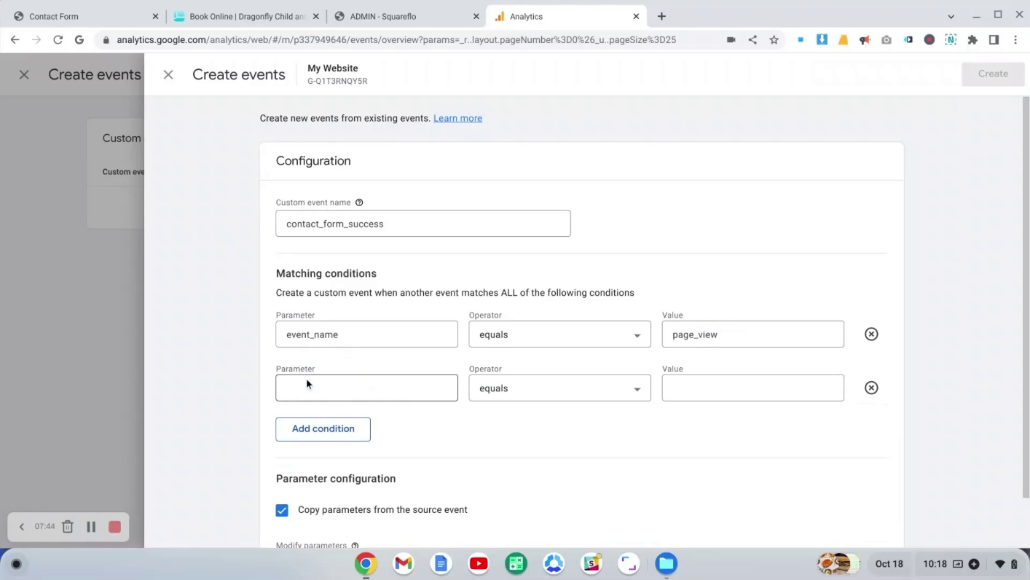
text(p)
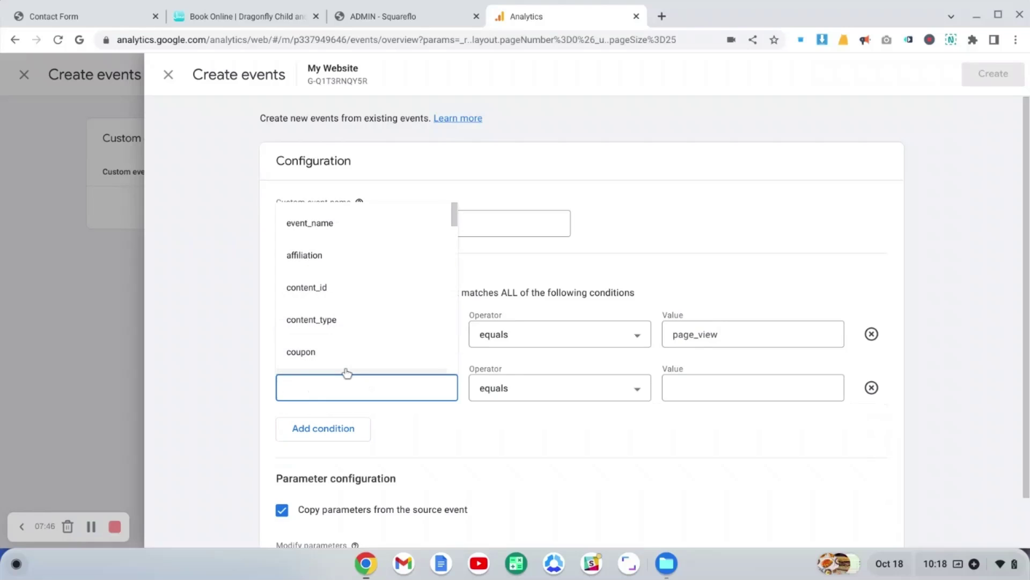
text(age)
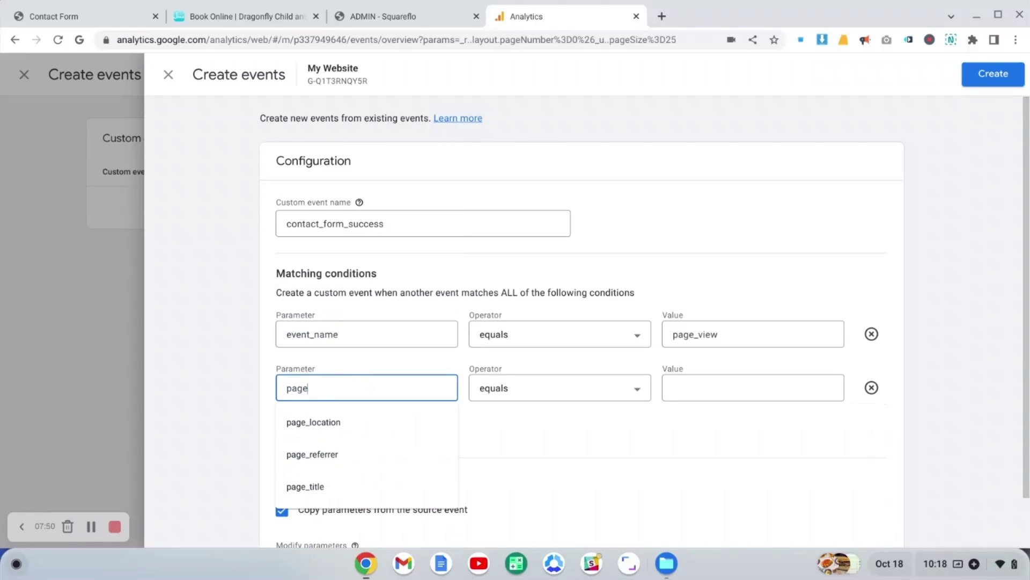
click(301, 422)
click(558, 395)
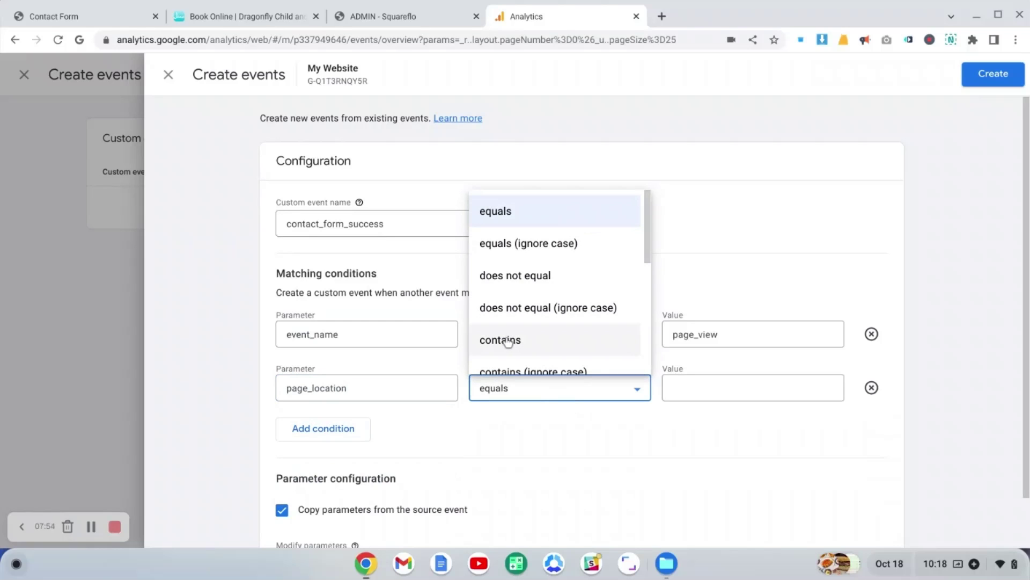
click(508, 340)
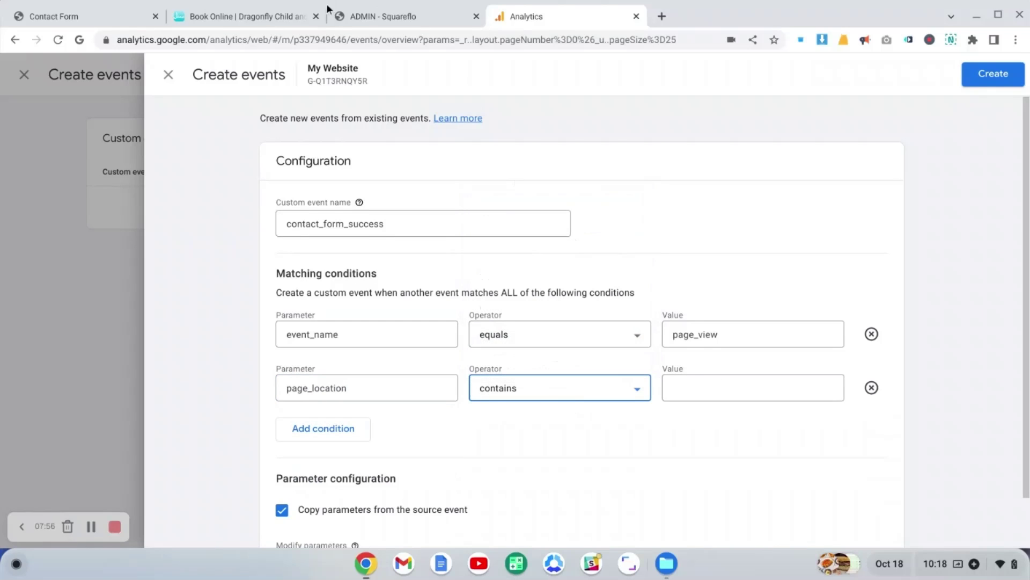
middle_click(236, 15)
Copy the /contact-form/success path from the Dragonfly success page's address.
click(80, 17)
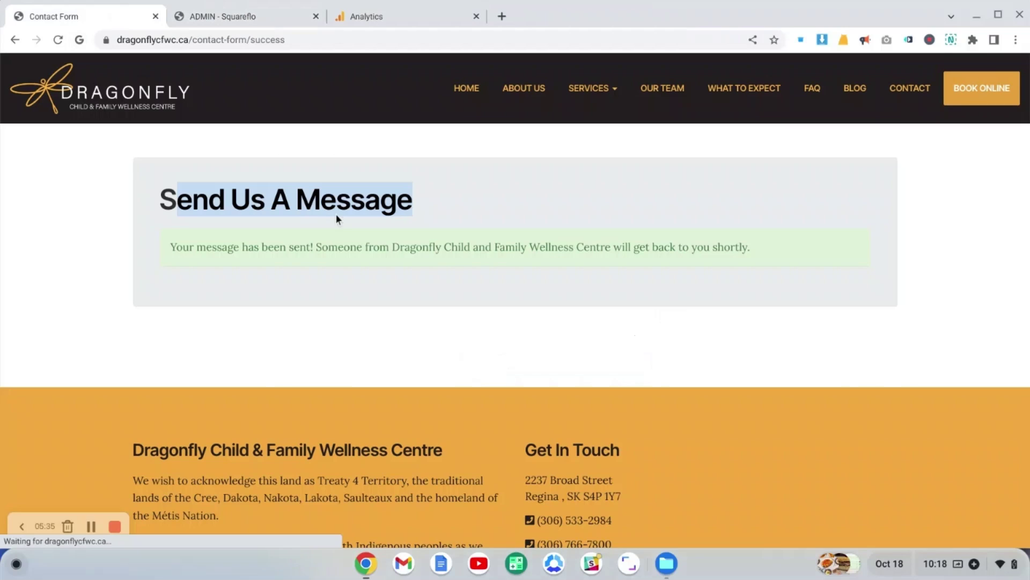
drag(297, 42, 188, 46)
key(ctrl+c)
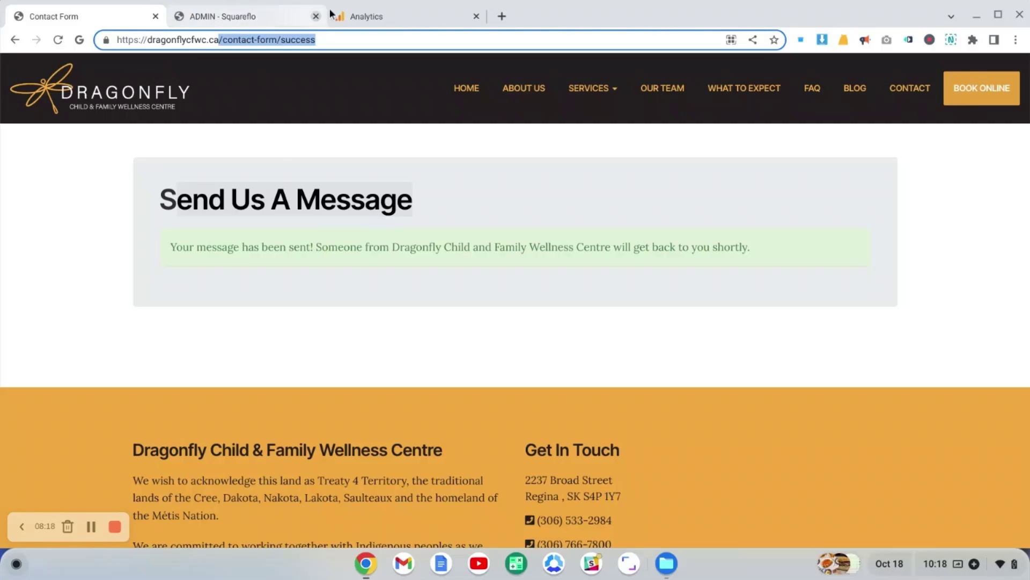
click(350, 16)
Paste /contact-form/success as the page_location condition value.
click(671, 378)
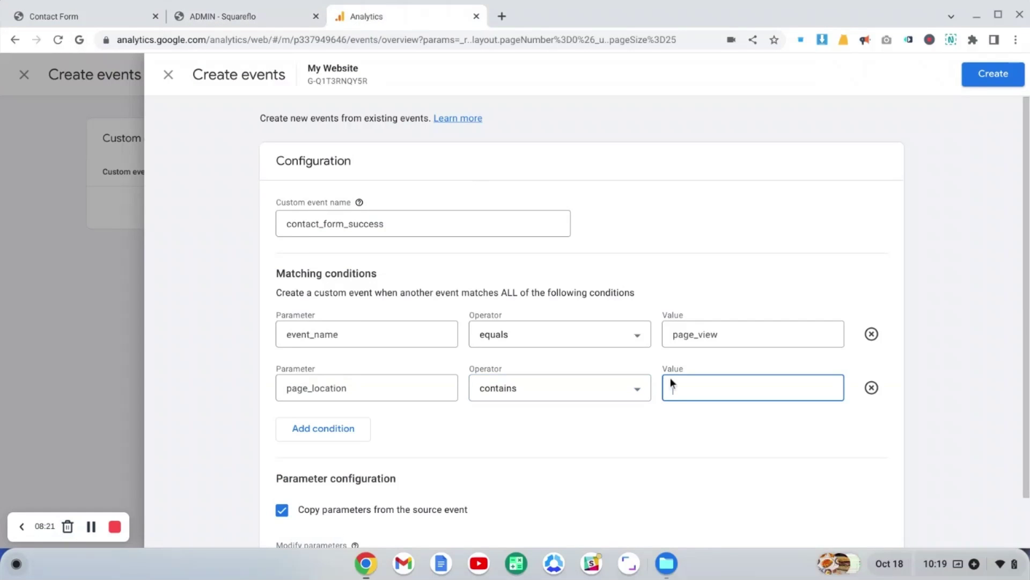
key(ctrl+v)
key(ctrl+a)
Add a parameter modification setting value to 45.
scroll(369, 349, down, 1)
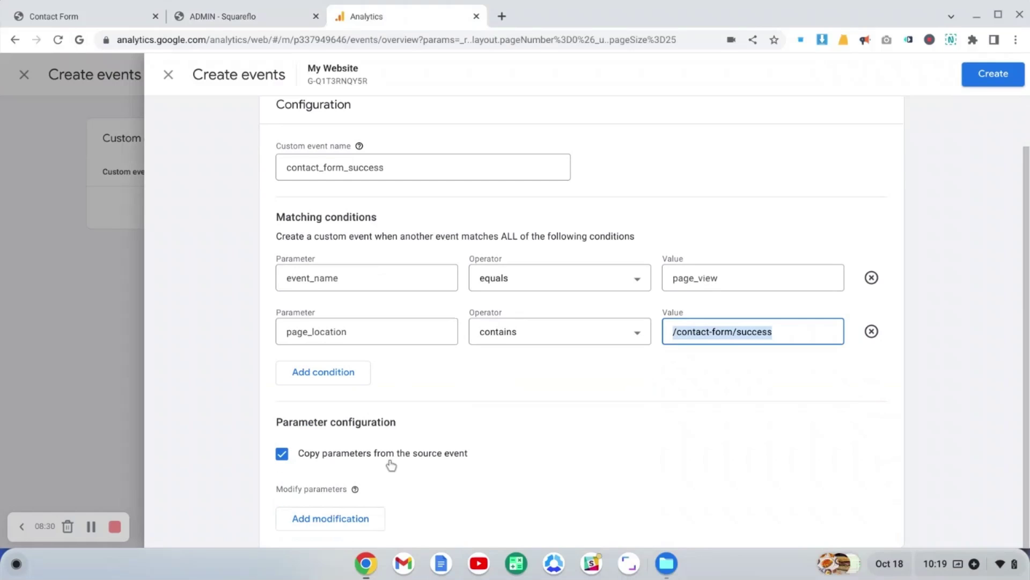
click(329, 519)
scroll(500, 422, down, 1)
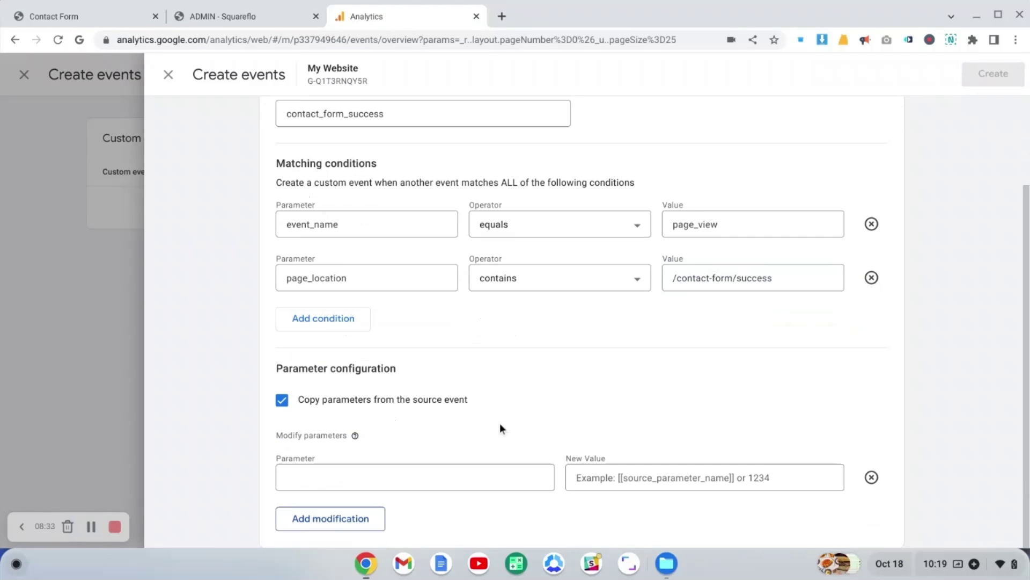
click(340, 487)
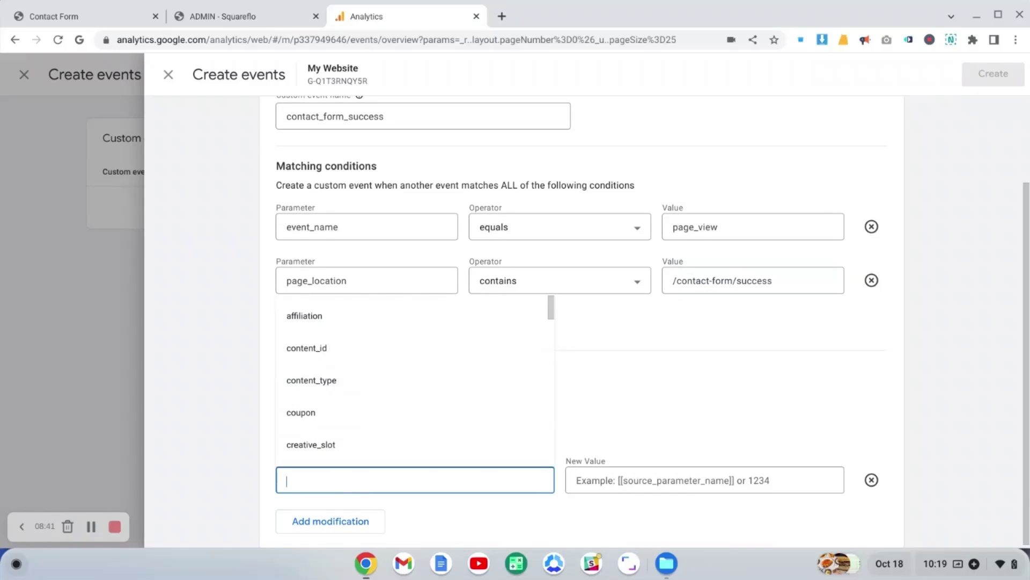
text(val)
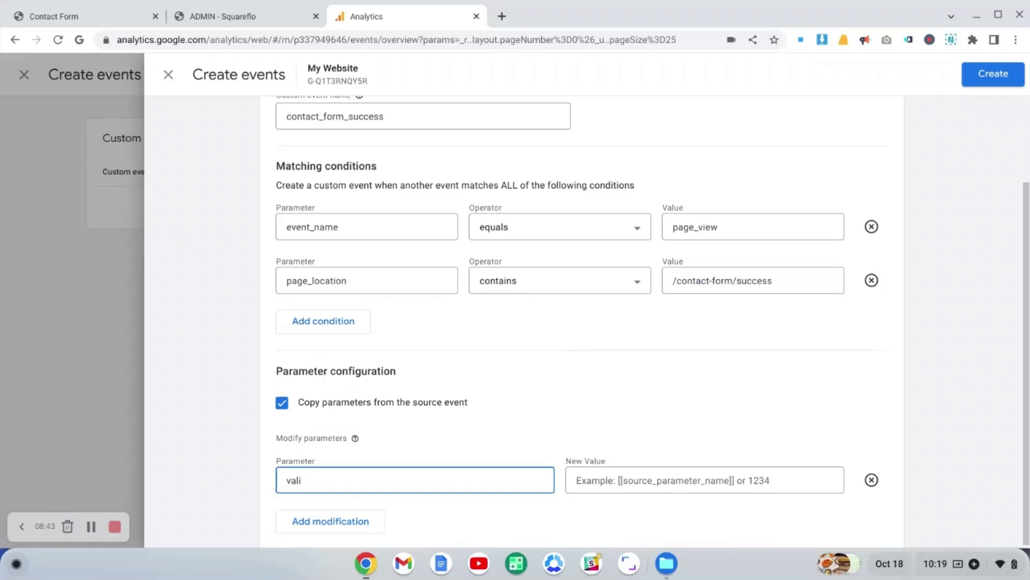
click(324, 515)
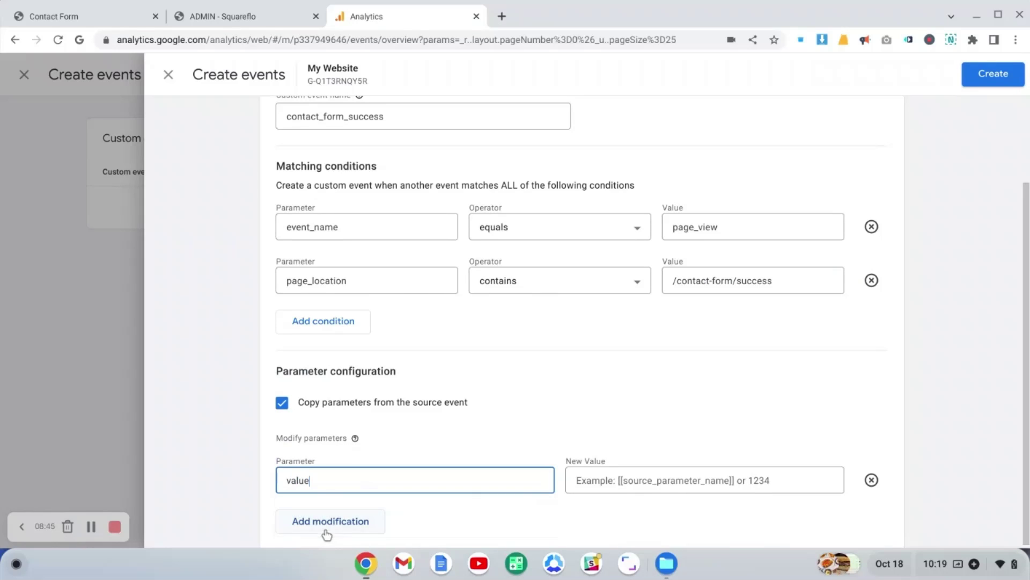
click(642, 483)
text(45)
click(697, 406)
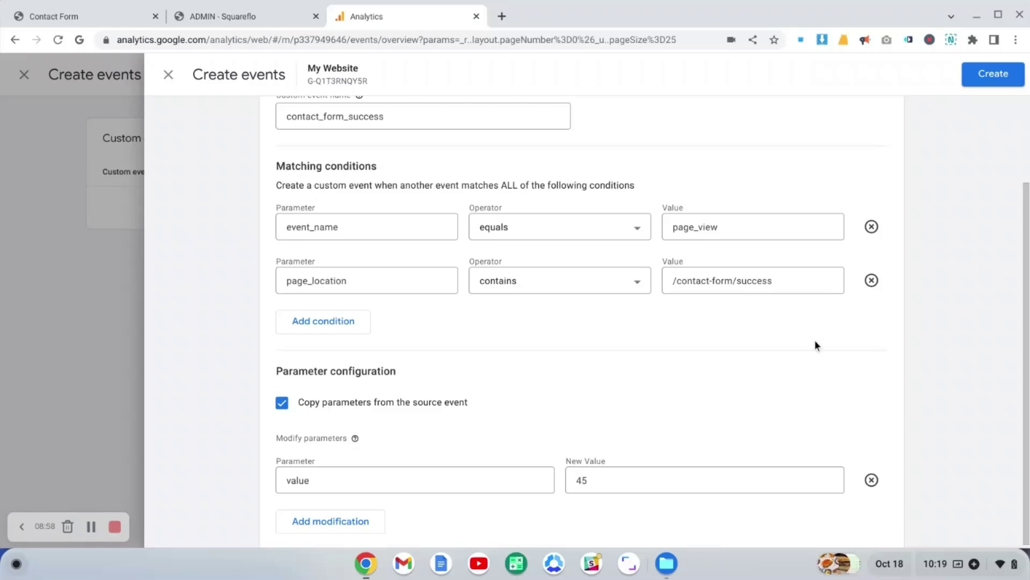
Save the contact_form_success event and close the Create events panel.
click(999, 71)
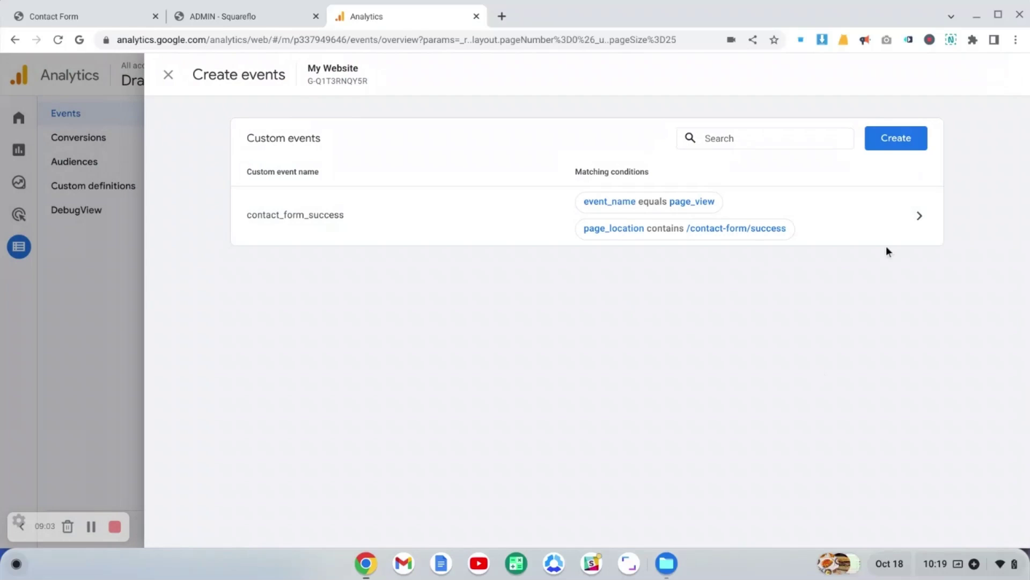
click(168, 74)
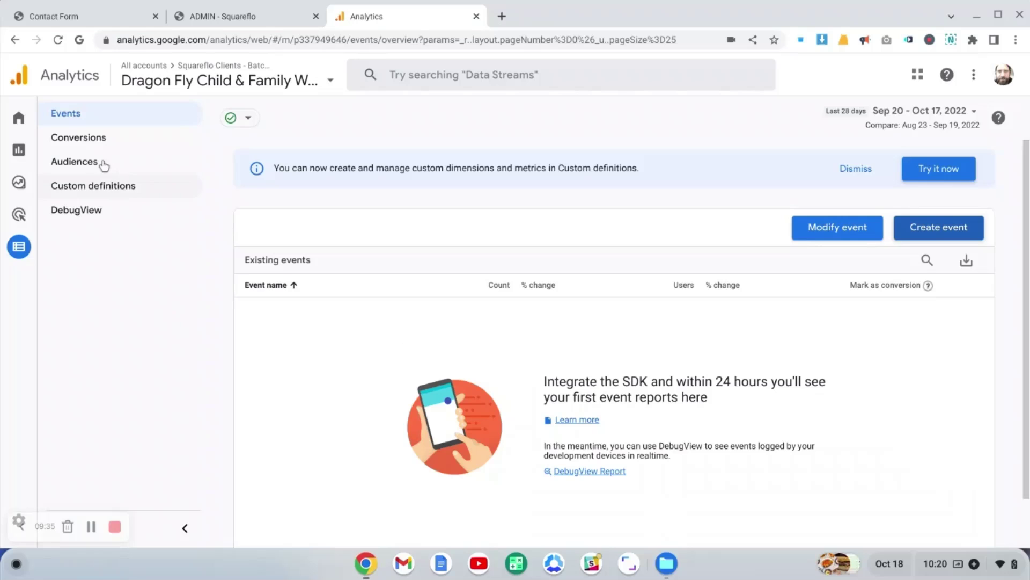
Open Conversions to see contact_form_success marked as a conversion alongside purchase.
click(84, 148)
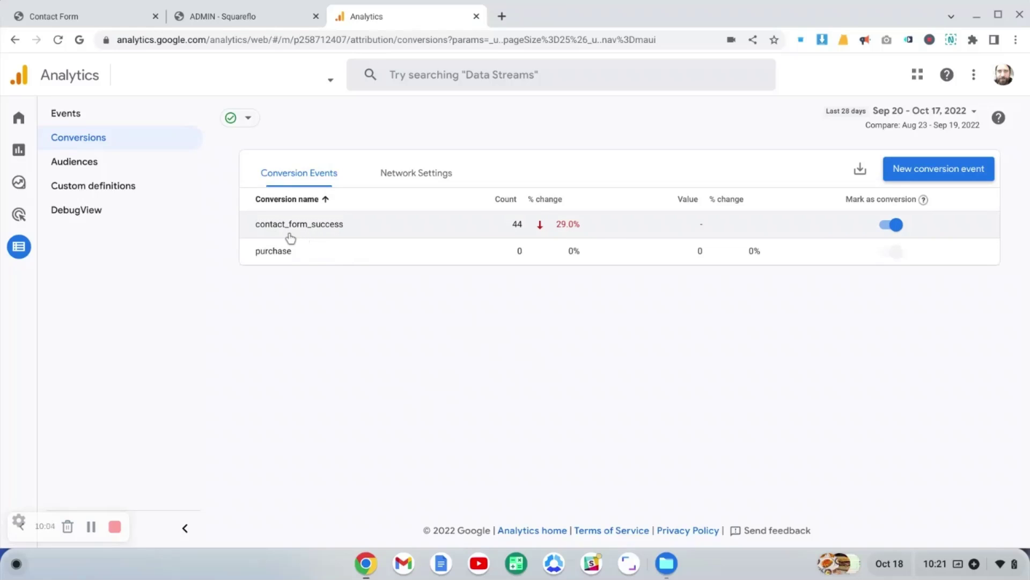
Return to the Events list and highlight the first_visit and contact_form_success event names.
click(73, 117)
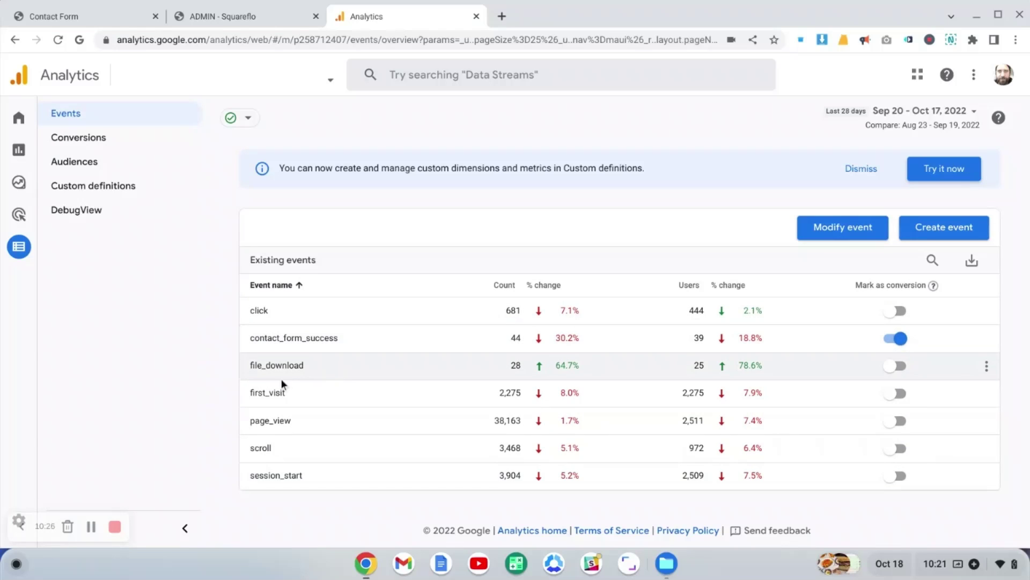
drag(247, 395, 278, 394)
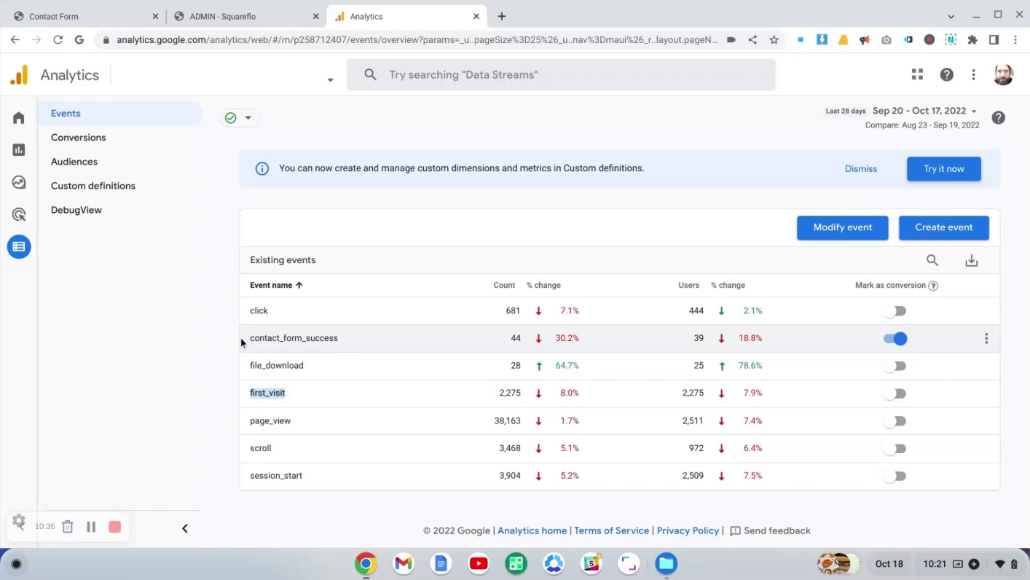
drag(244, 342, 348, 339)
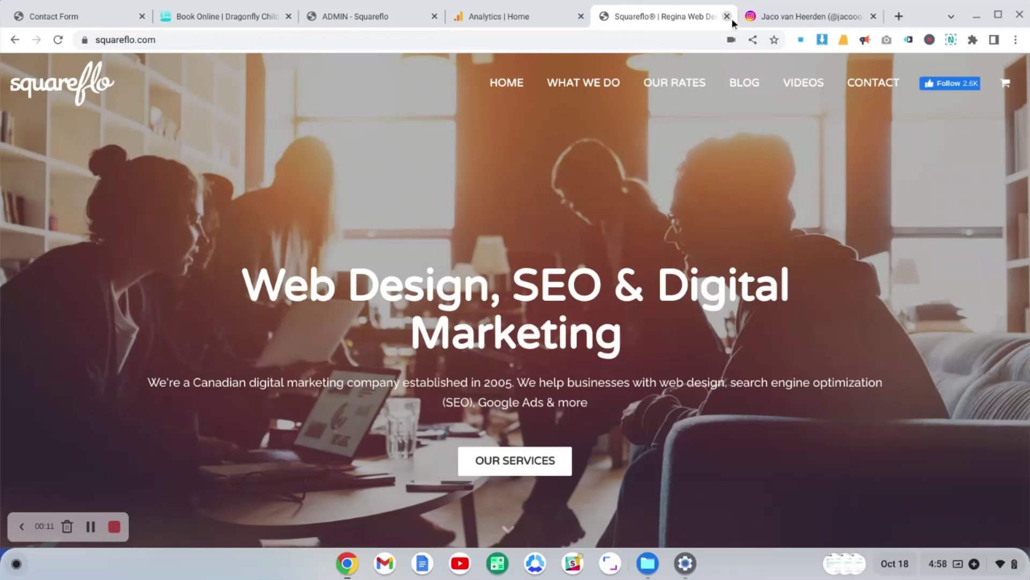
Switch to the Instagram profile tab.
click(761, 16)
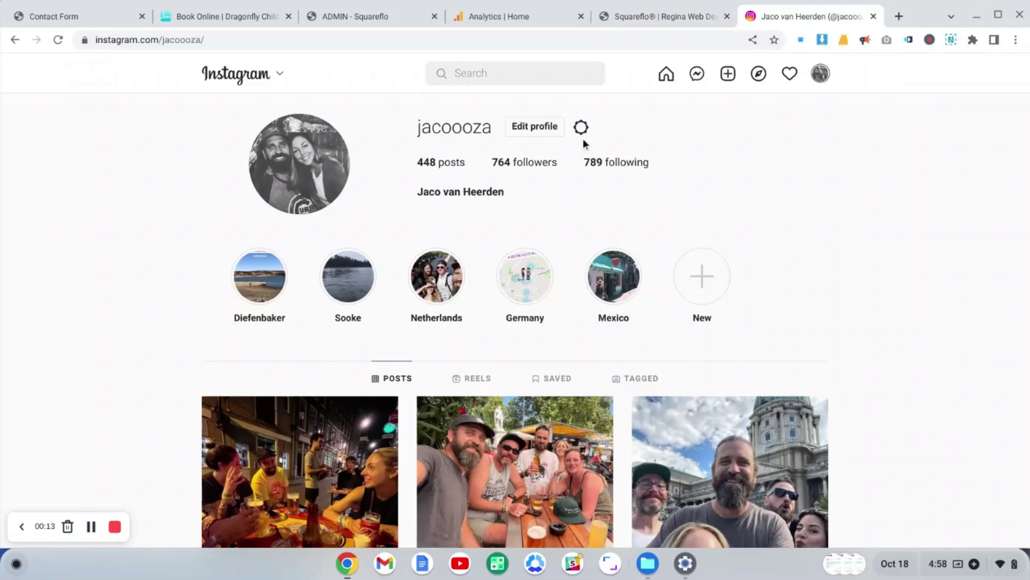